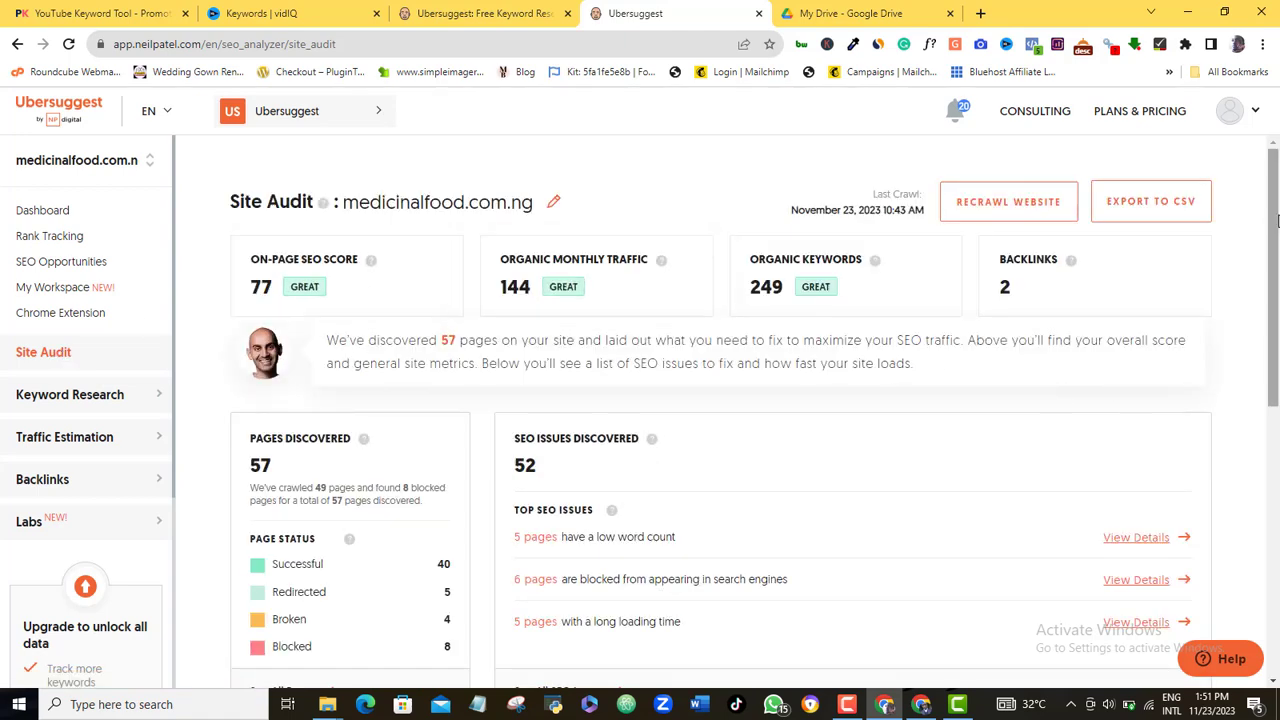
left_click_drag(1276, 220, 1276, 220)
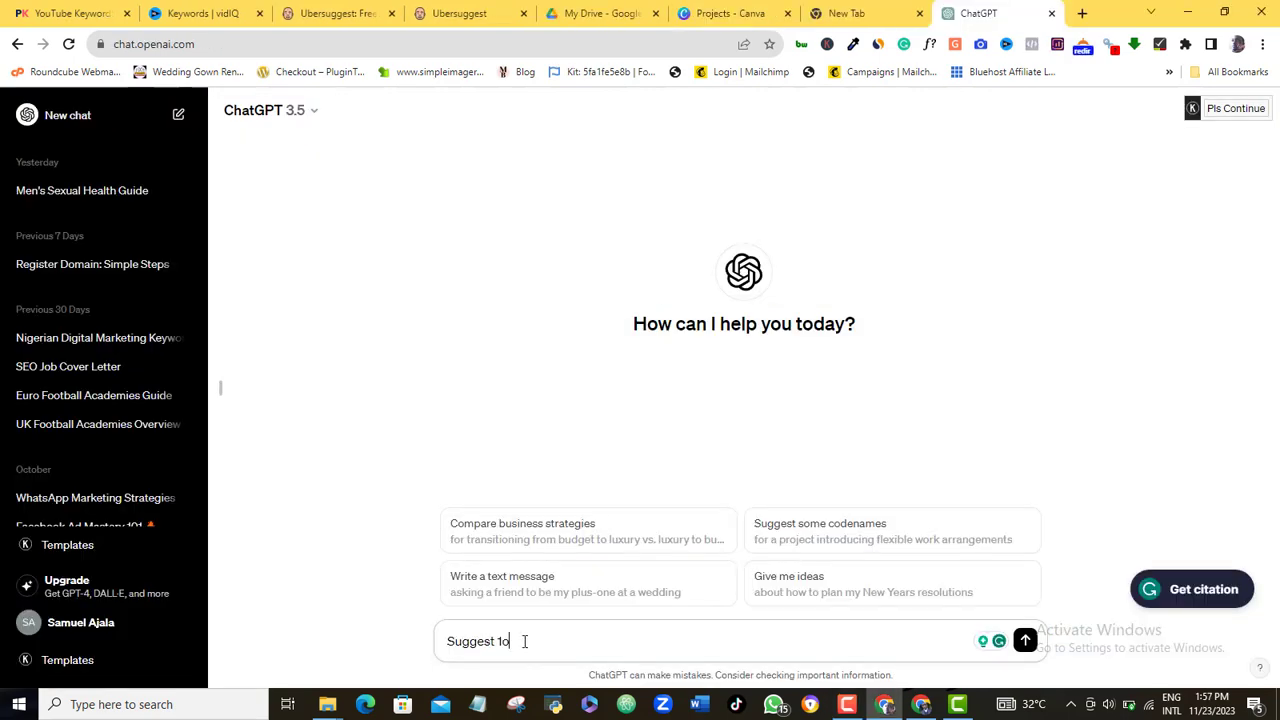
type("0 niches I can blog about")
Send the prompt "Suggest 10 niches I can blog about" to ChatGPT
key("Return")
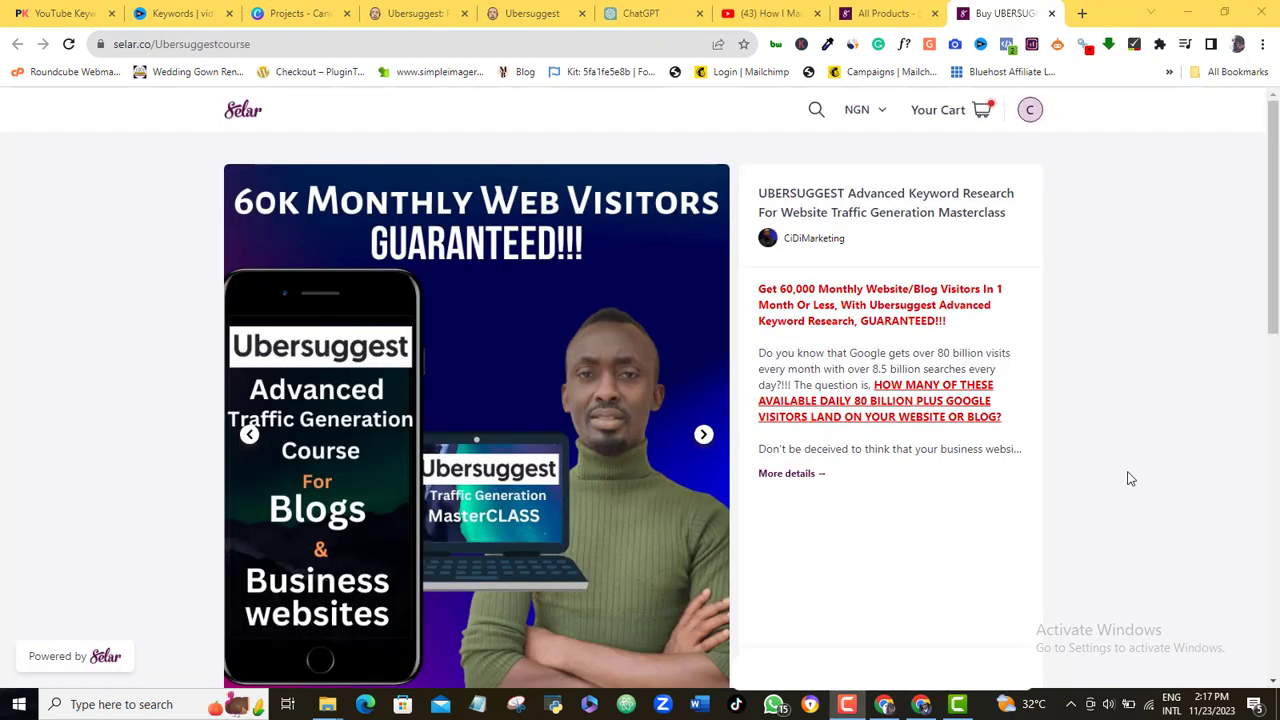
Expand the full description of the Ubersuggest masterclass via "More details"
left_click(790, 473)
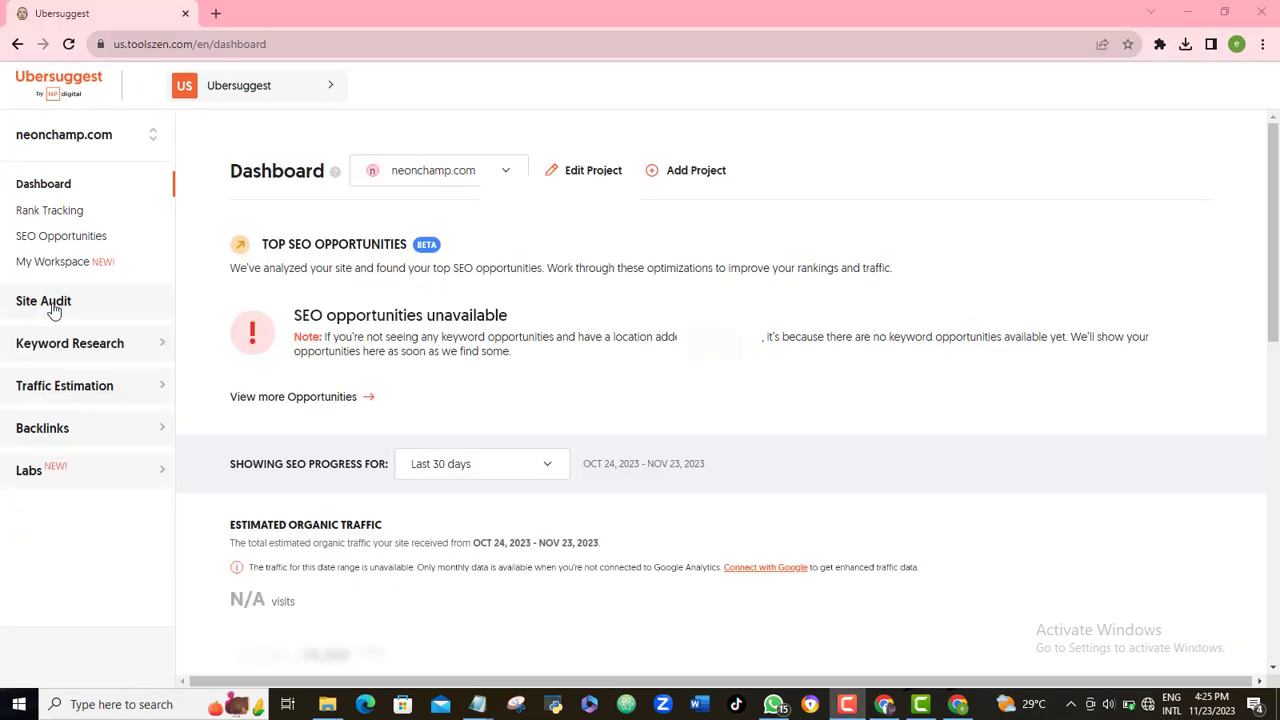
Load the Site Audit report showing on-page SEO score 89 and 337 pages discovered
left_click(51, 301)
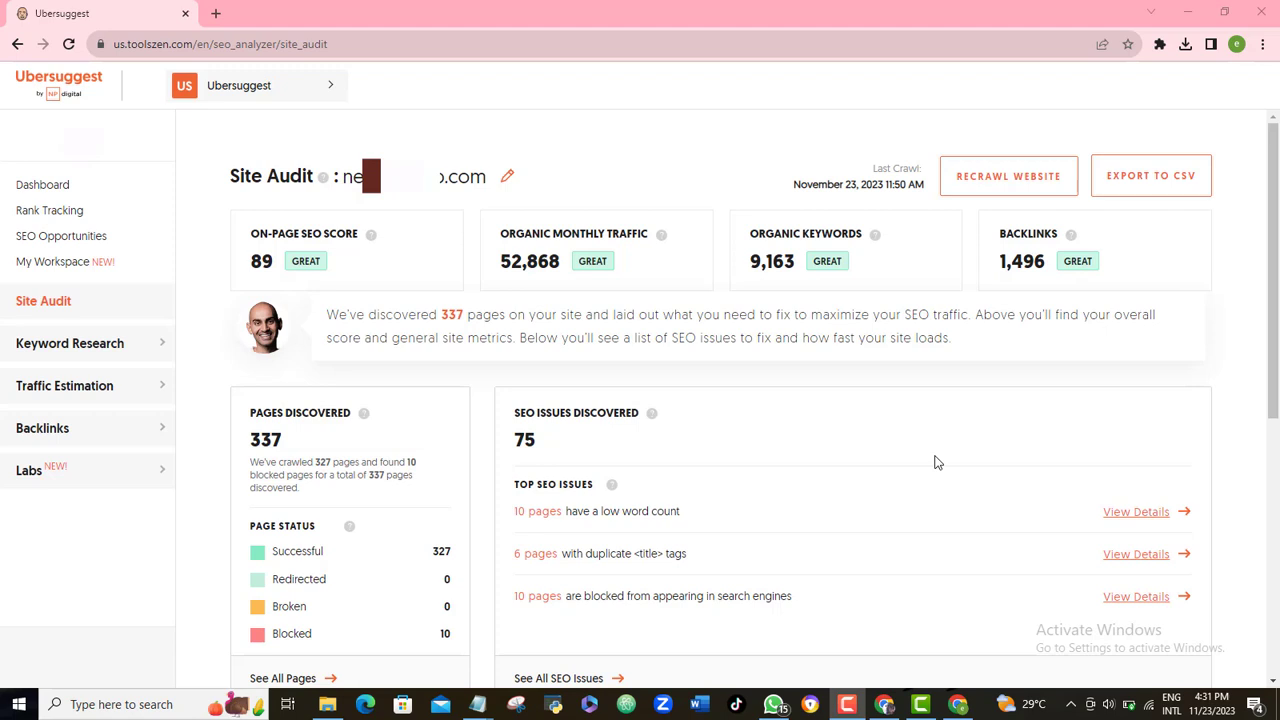
Go to Keyword Overview for healthline.com and set the location to Nigeria
left_click(150, 351)
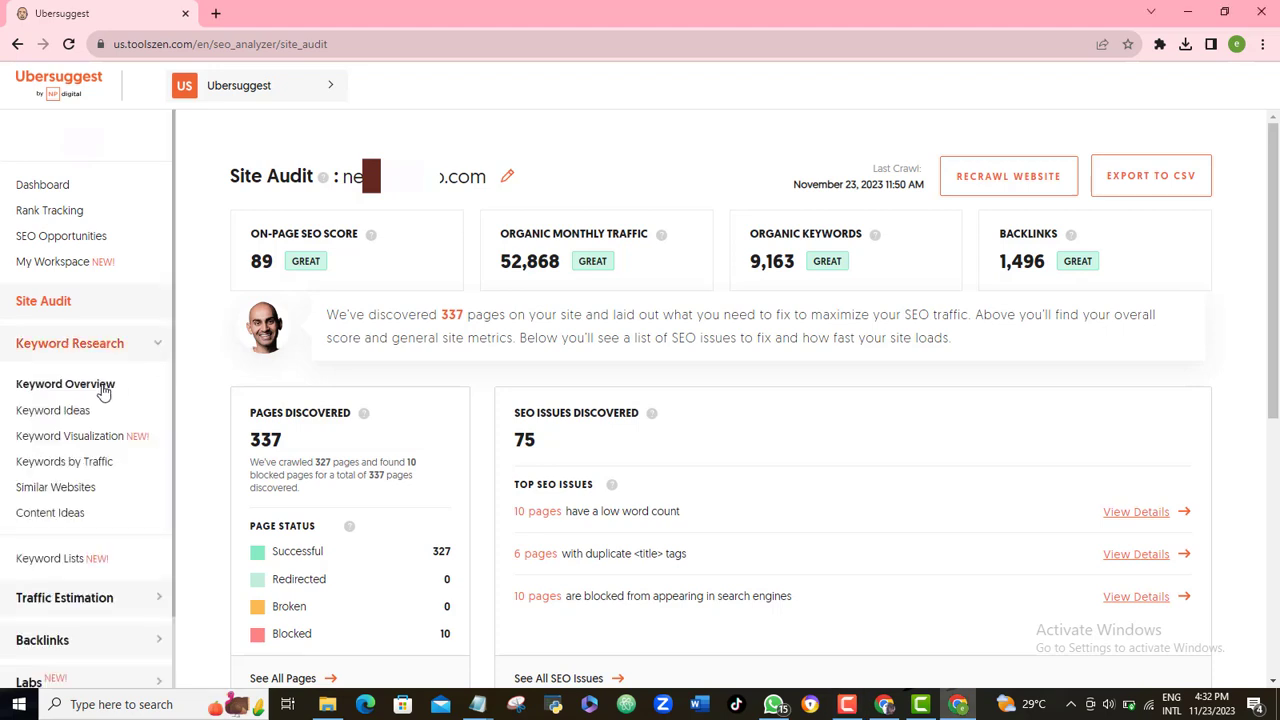
left_click(66, 384)
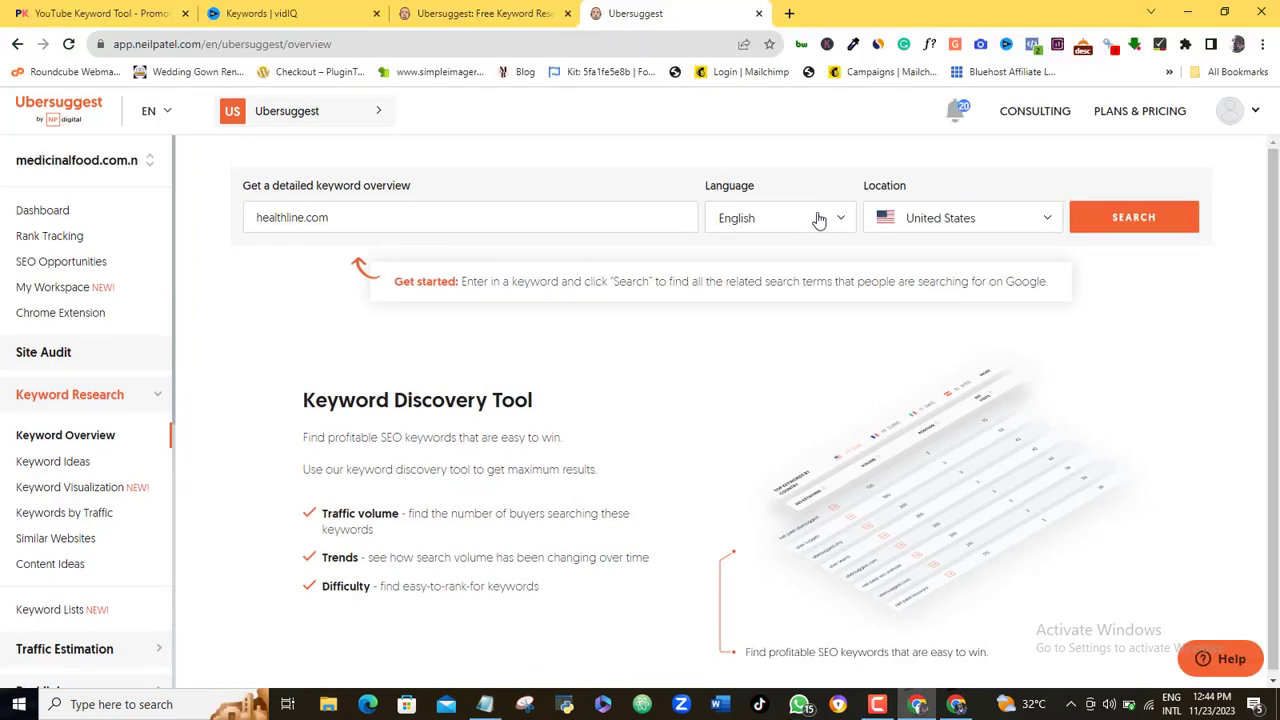
left_click(1028, 229)
type("N")
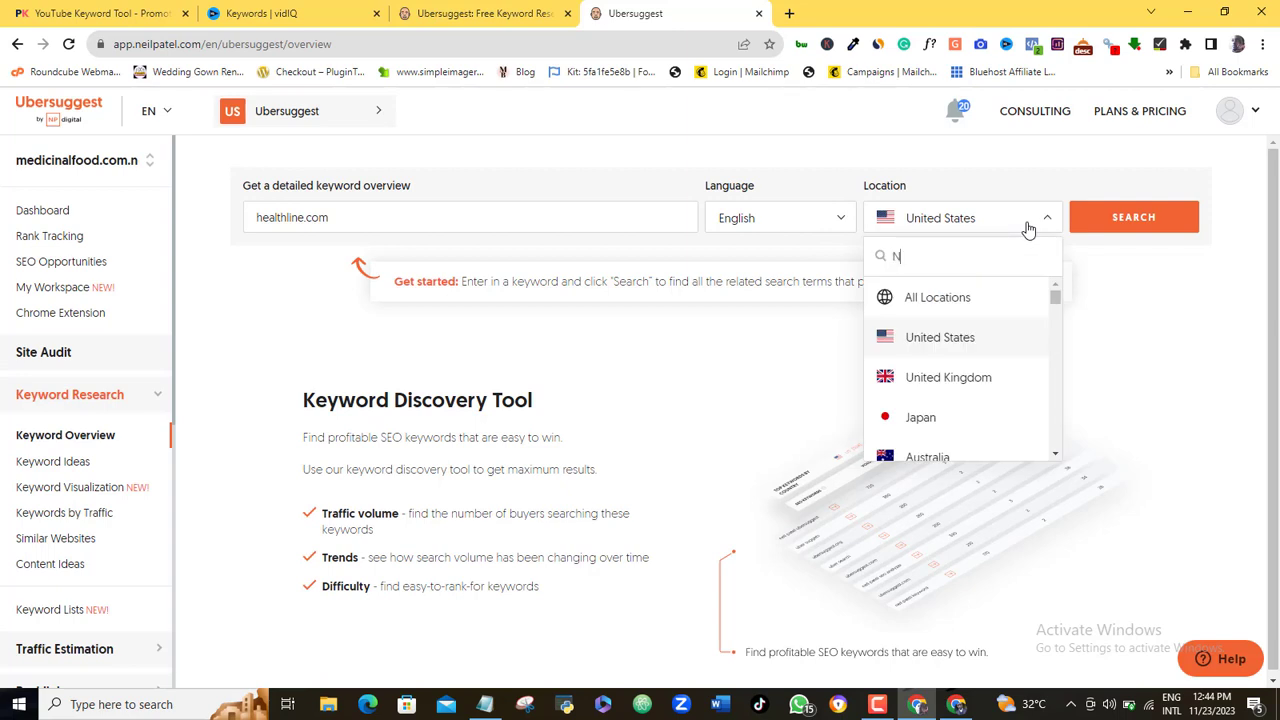
type("igeria")
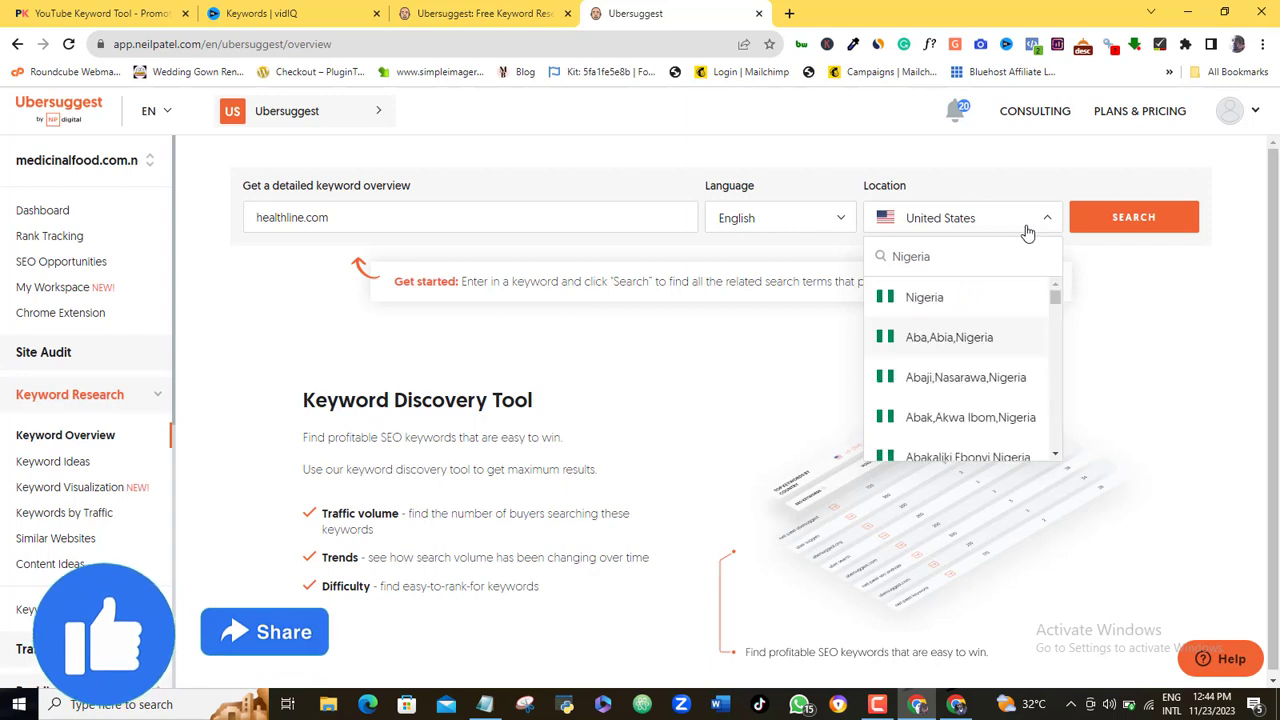
left_click(924, 297)
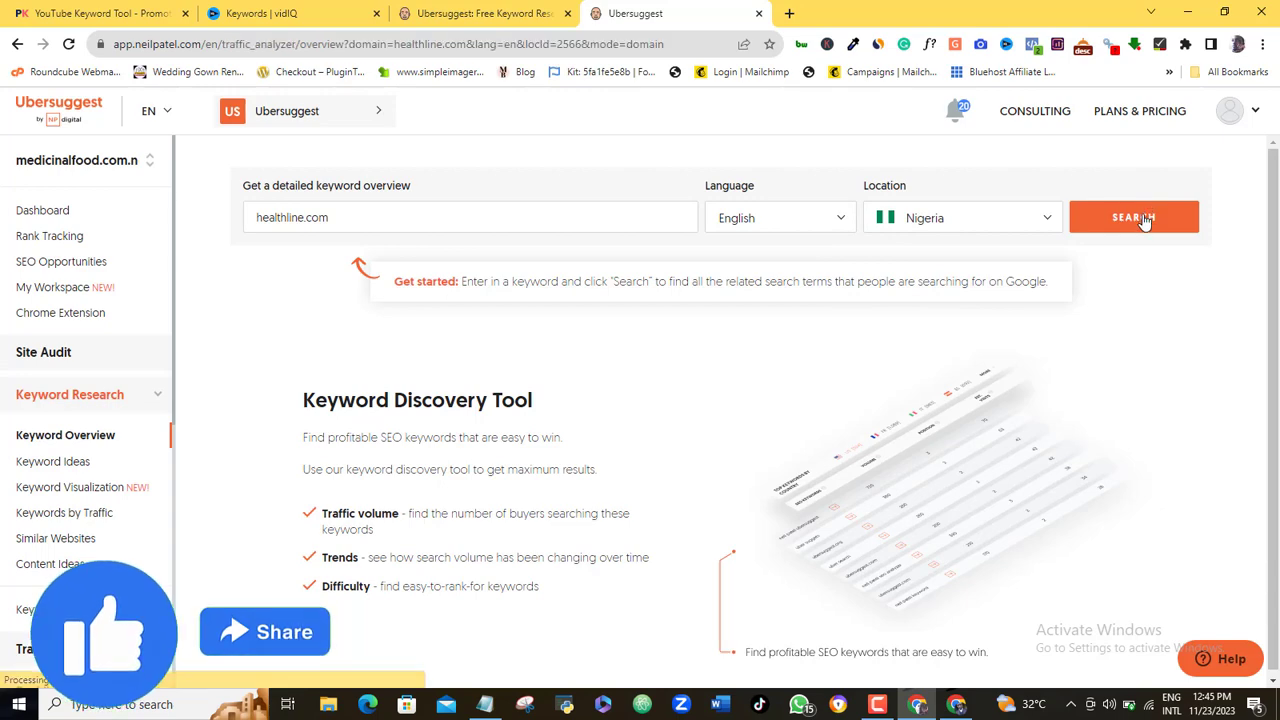
Run the healthline.com lookup to show its organic keywords, traffic, authority and backlinks
left_click(1145, 221)
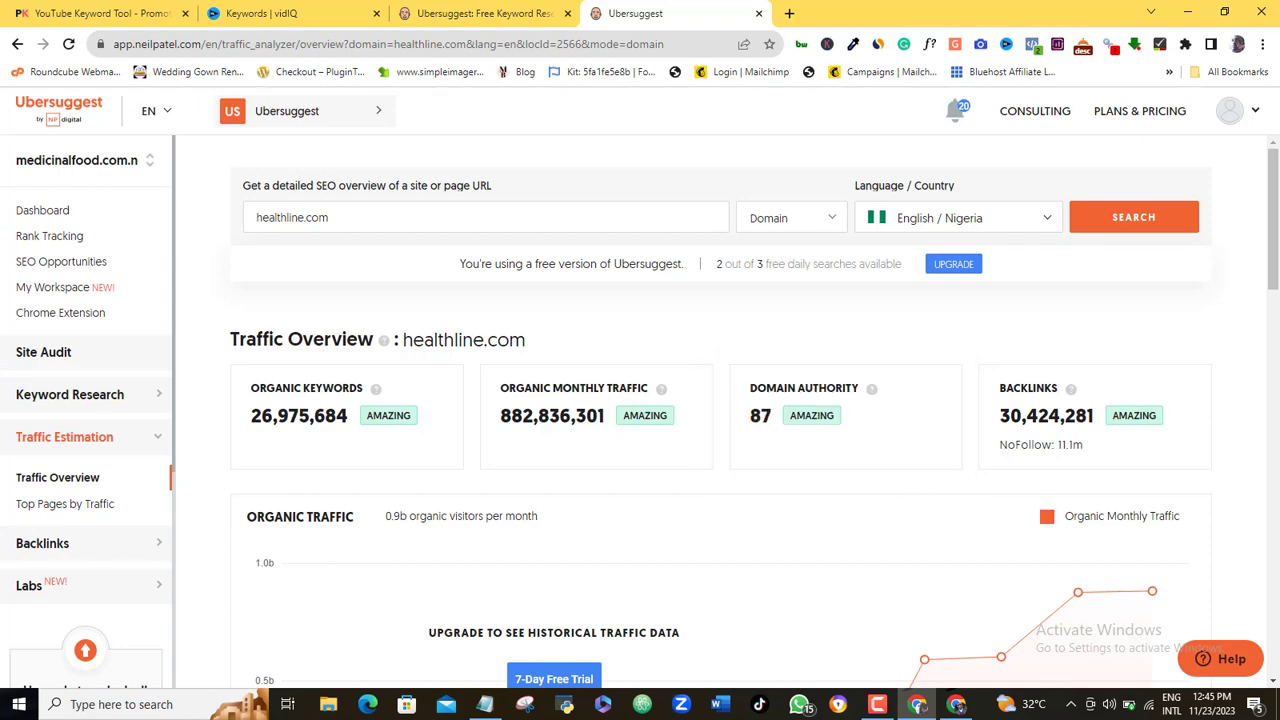
left_click_drag(1275, 260, 1272, 628)
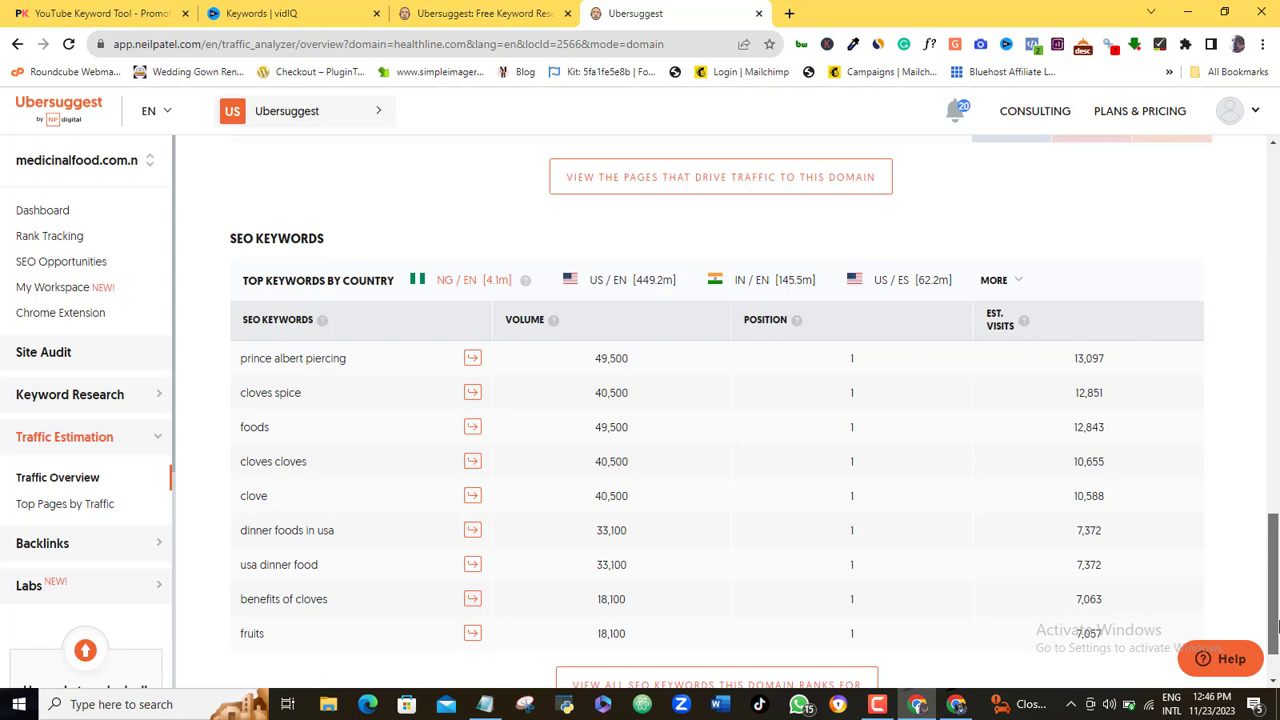
left_click_drag(1272, 630, 1272, 640)
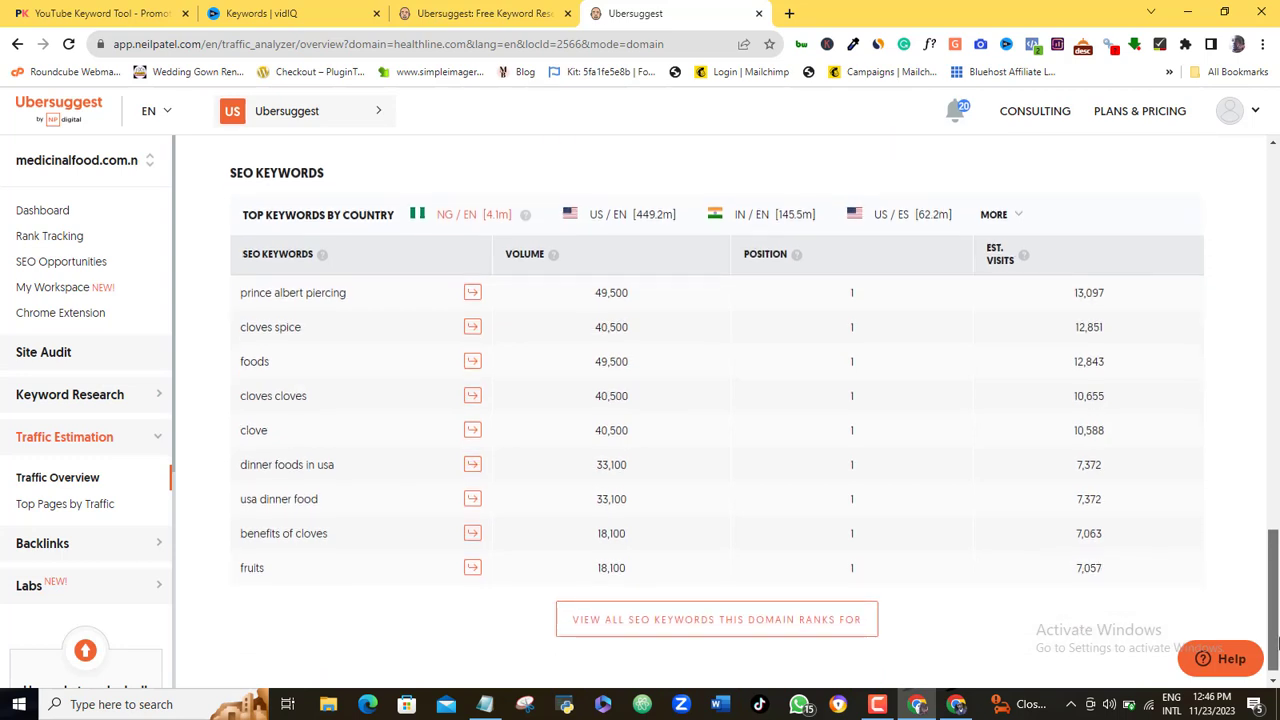
left_click_drag(1272, 640, 1272, 628)
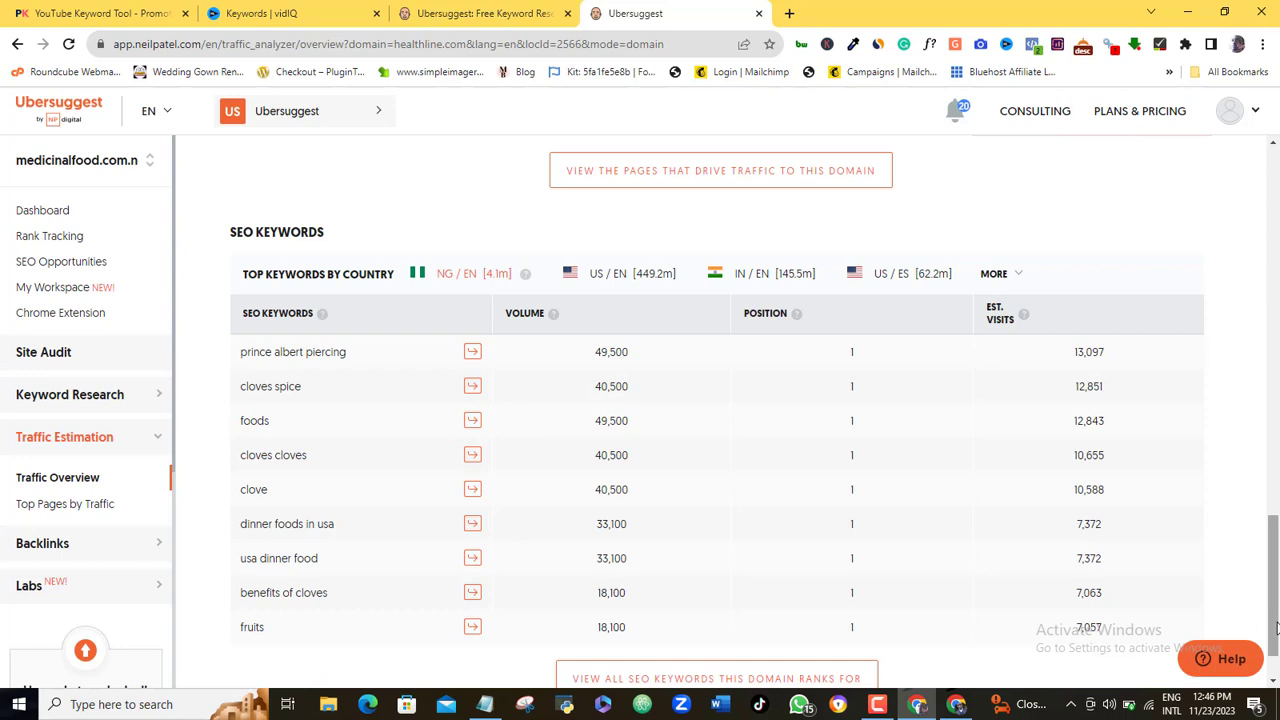
left_click_drag(1275, 627, 1275, 640)
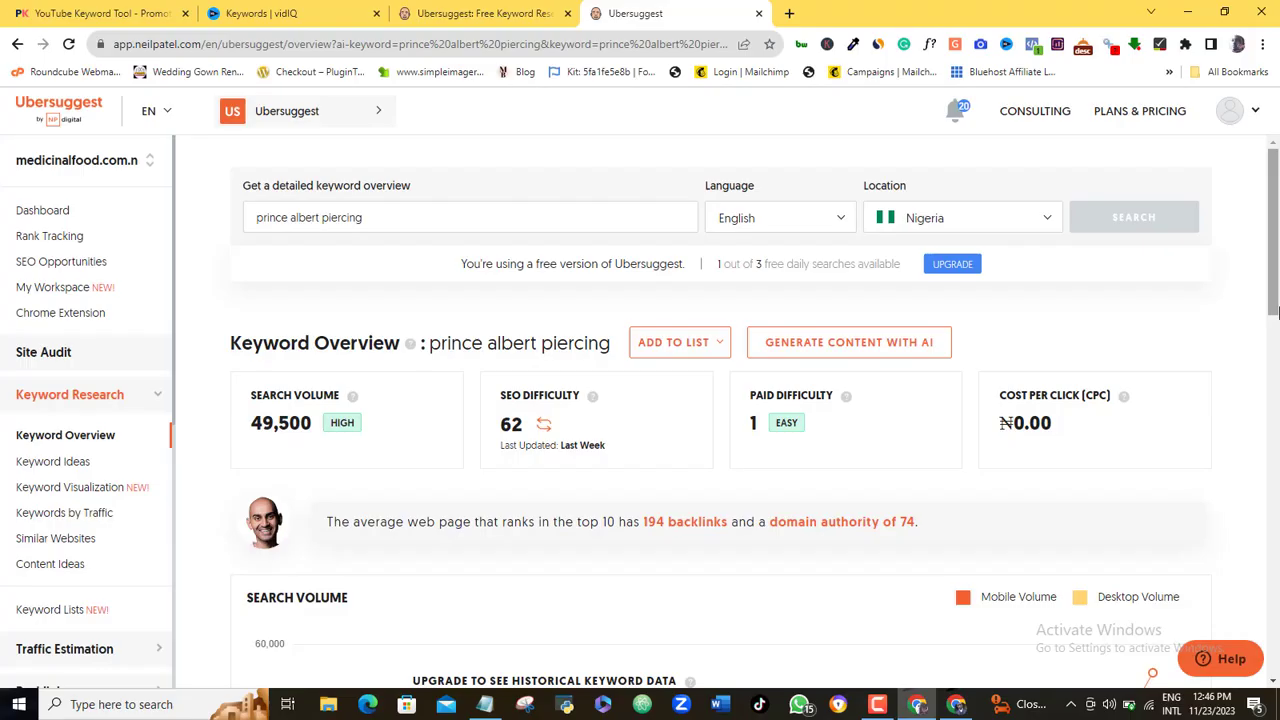
left_click_drag(1275, 283, 1275, 540)
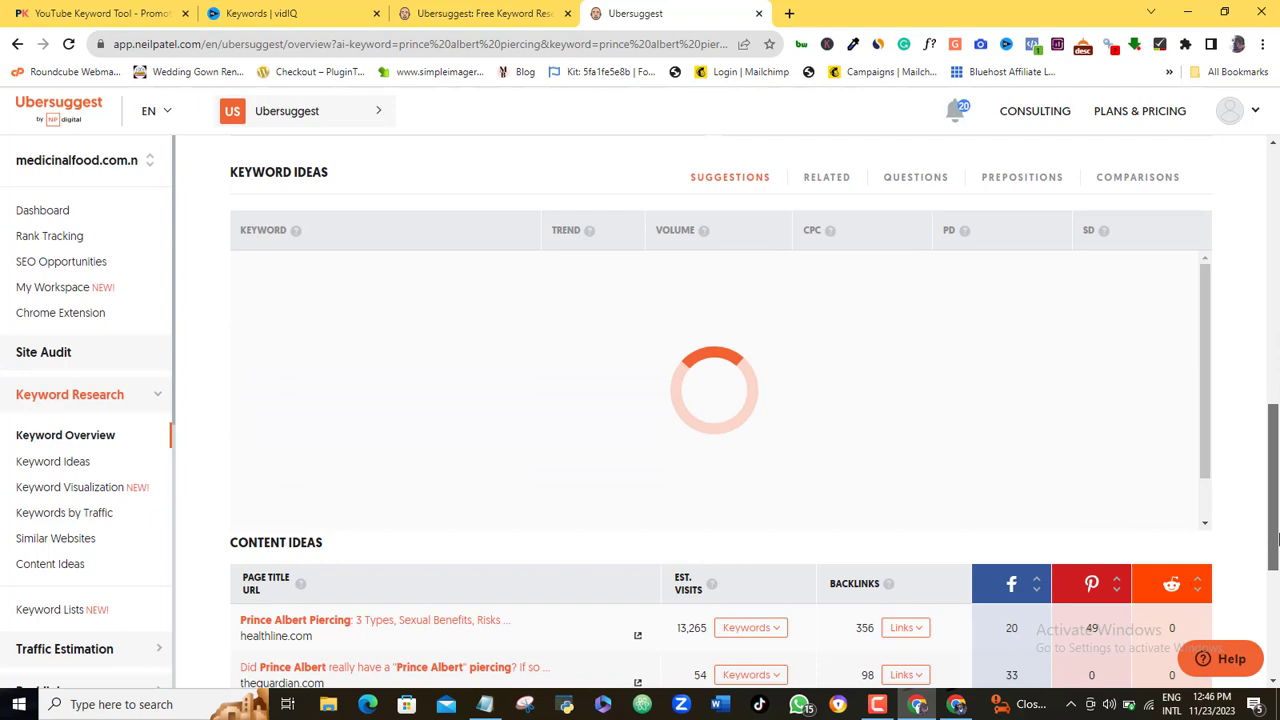
left_click_drag(1275, 540, 1274, 520)
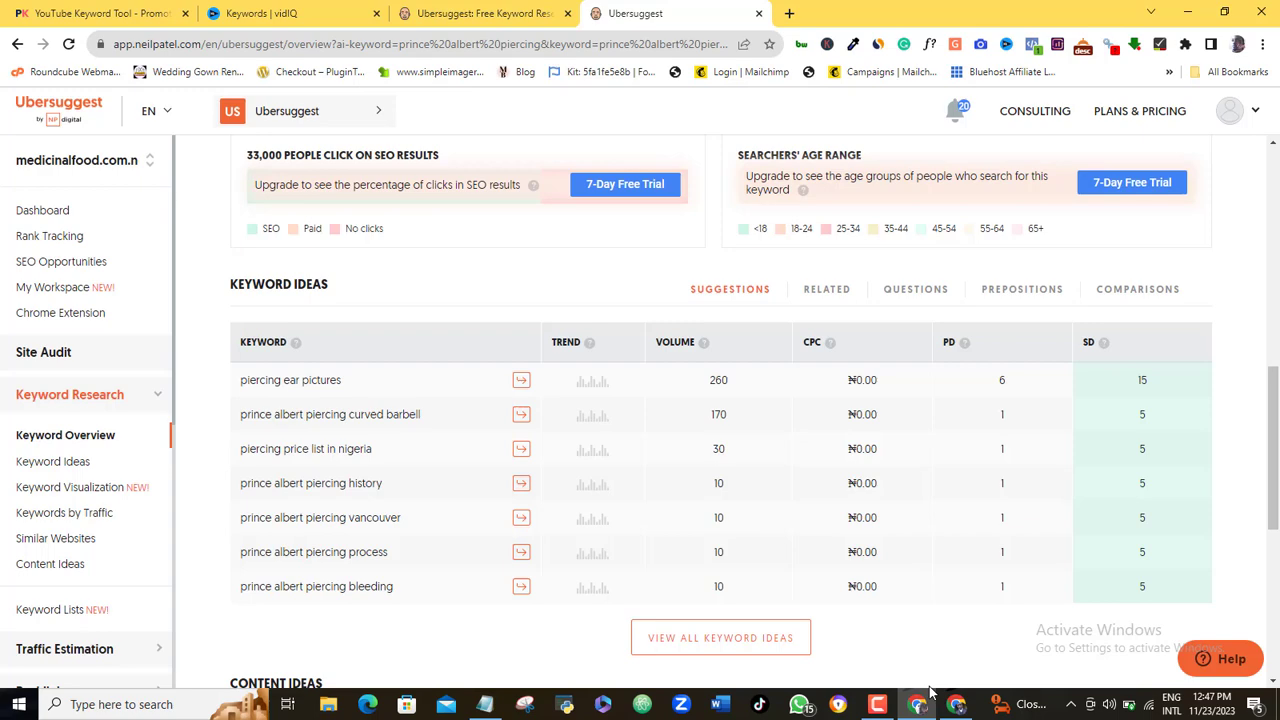
mouse_move(1274, 475)
left_mouse_down()
mouse_move(1274, 628)
mouse_move(1268, 278)
left_mouse_up()
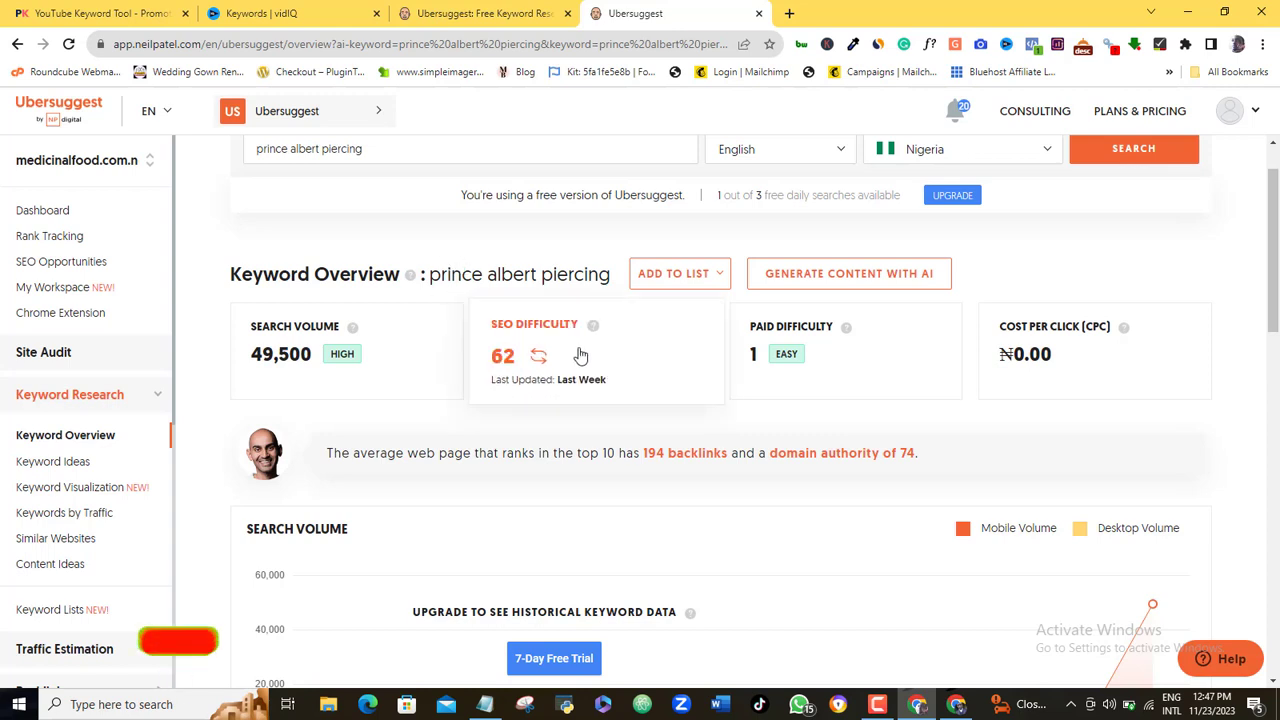
left_click_drag(1276, 183, 1276, 200)
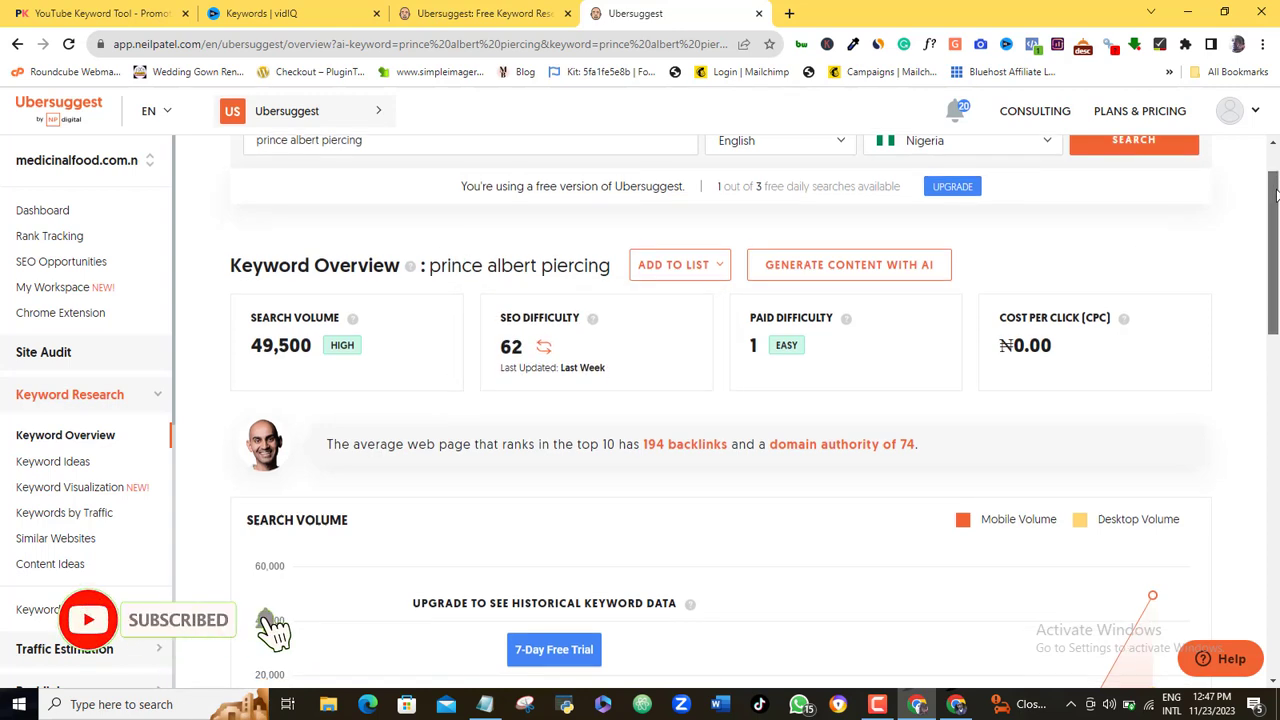
left_click_drag(1273, 276, 1273, 435)
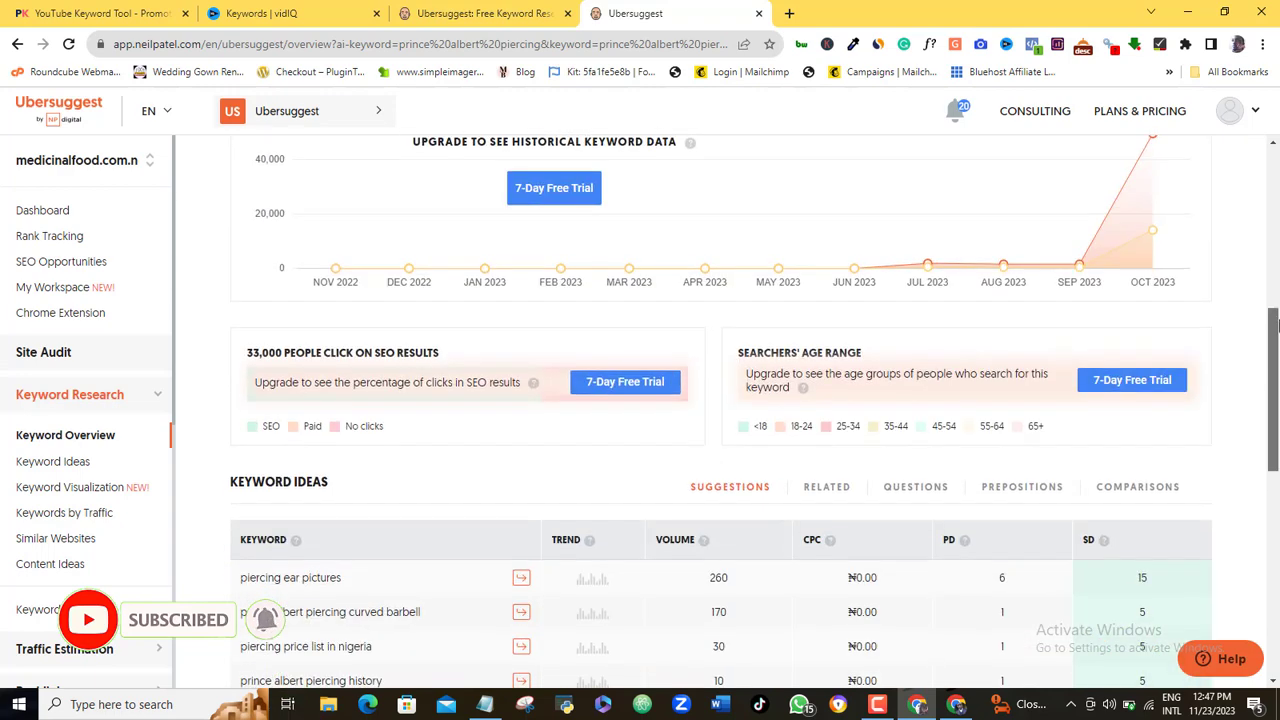
left_click_drag(1273, 370, 1273, 470)
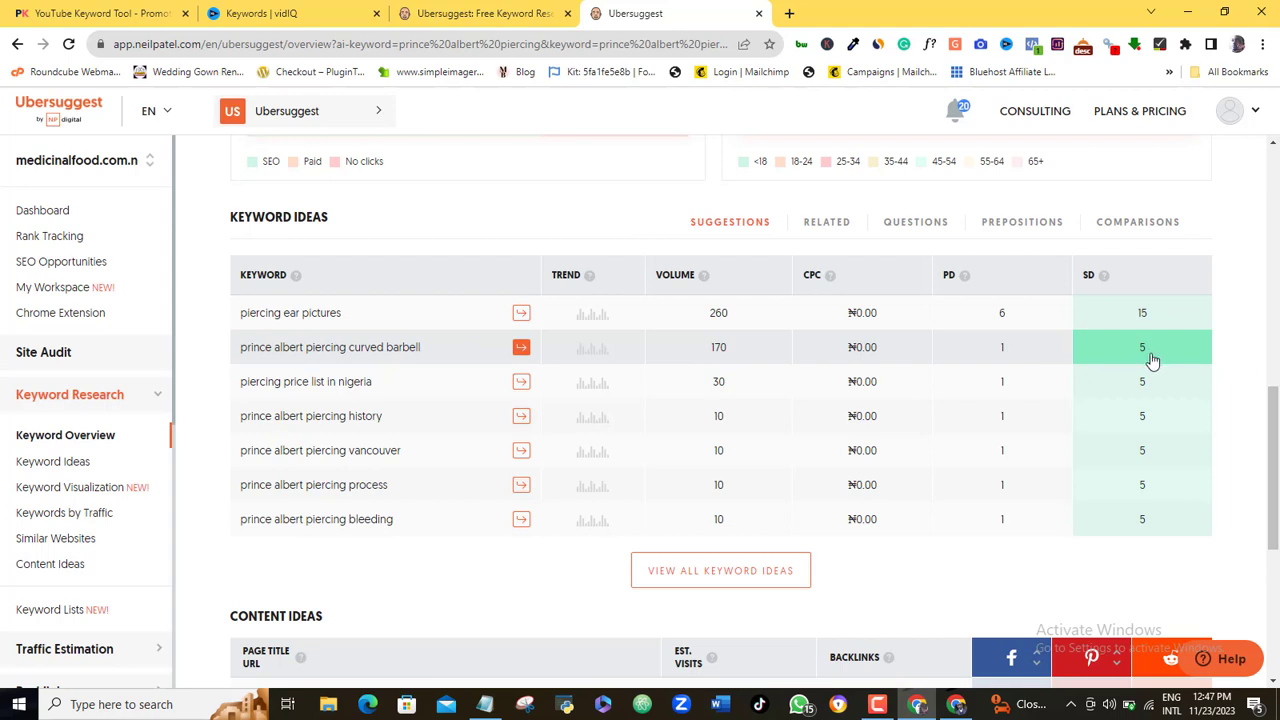
Show all keyword ideas and filter them to SEO difficulty 0–35
left_click(708, 578)
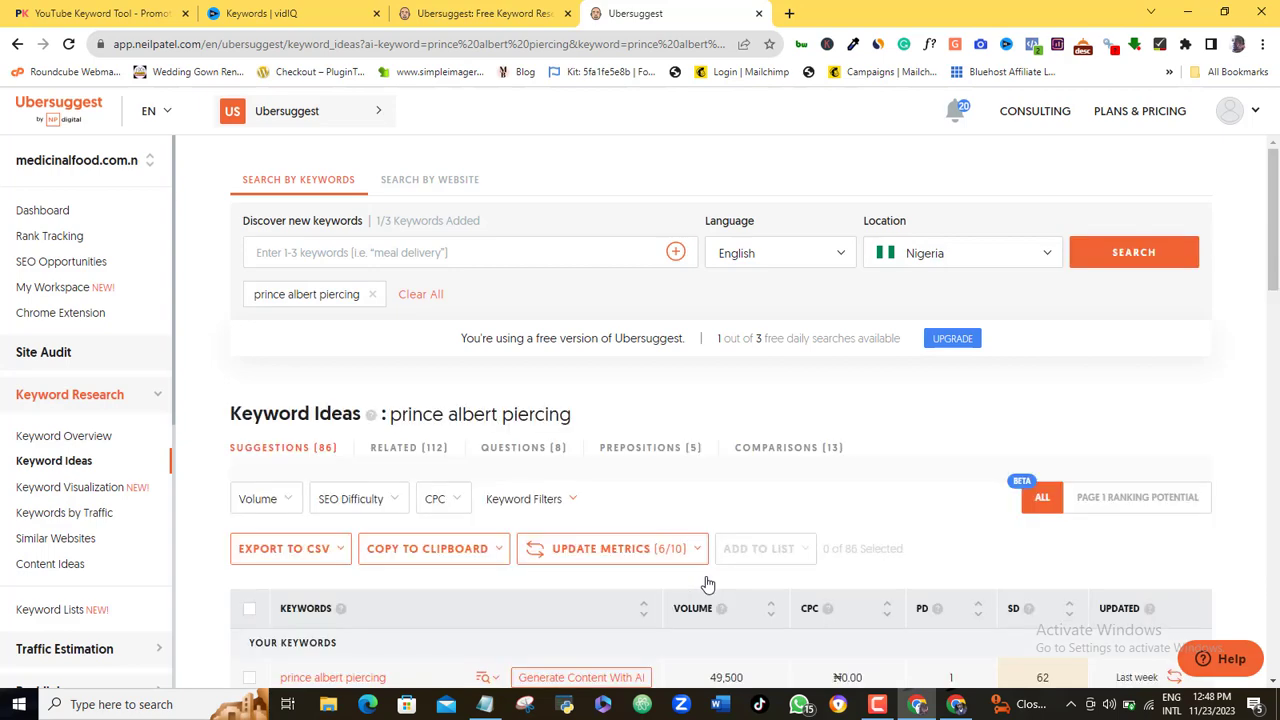
left_click_drag(1271, 268, 1275, 408)
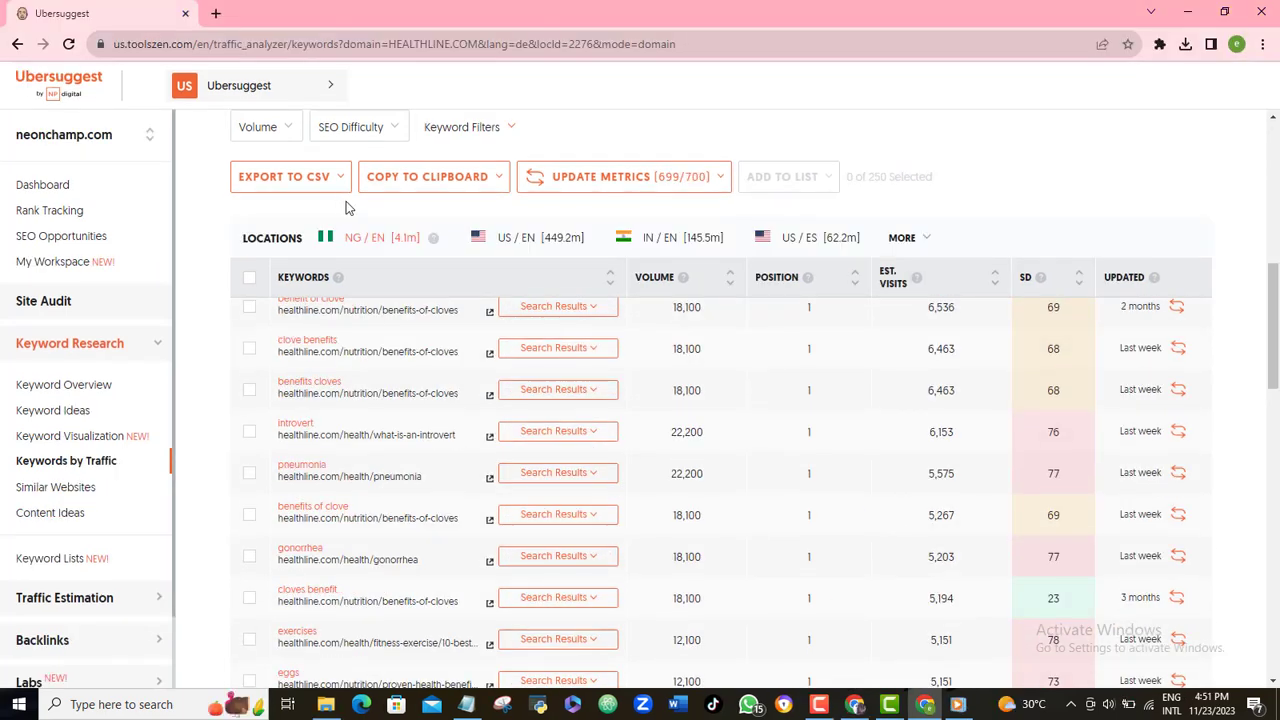
left_click(350, 127)
left_click(355, 160)
left_click(390, 370)
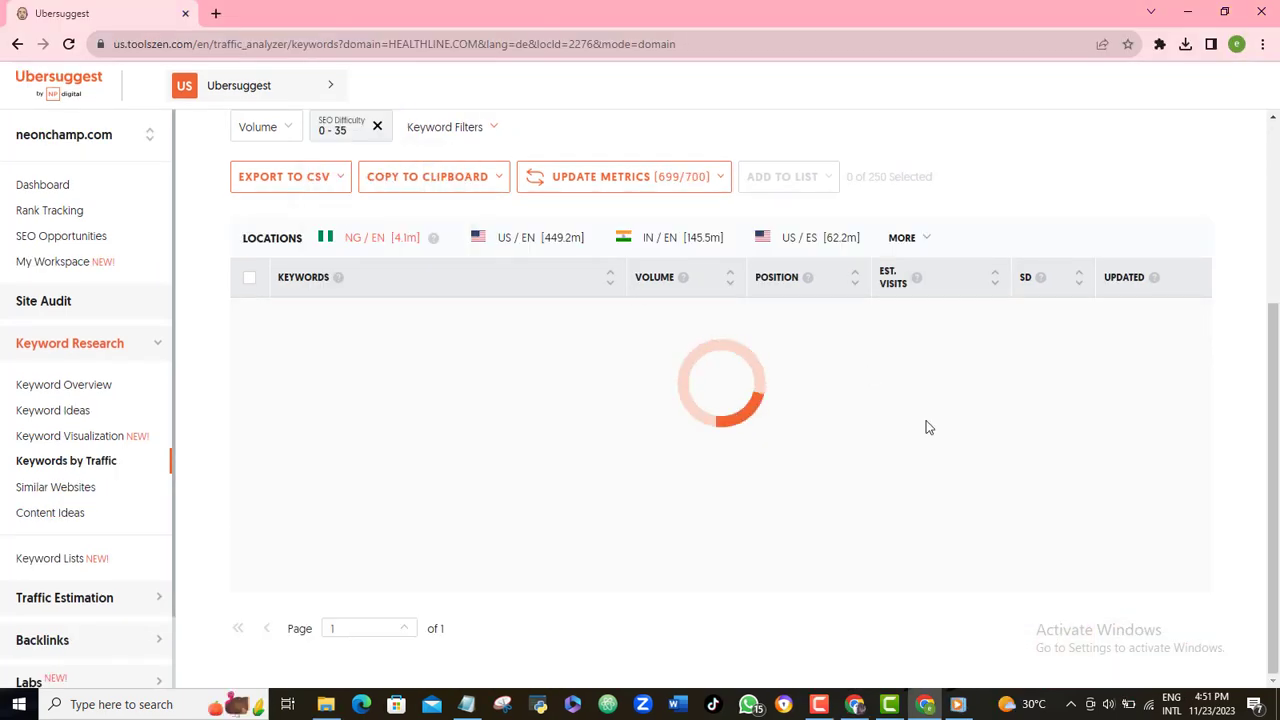
scroll(640, 400, "up", 1)
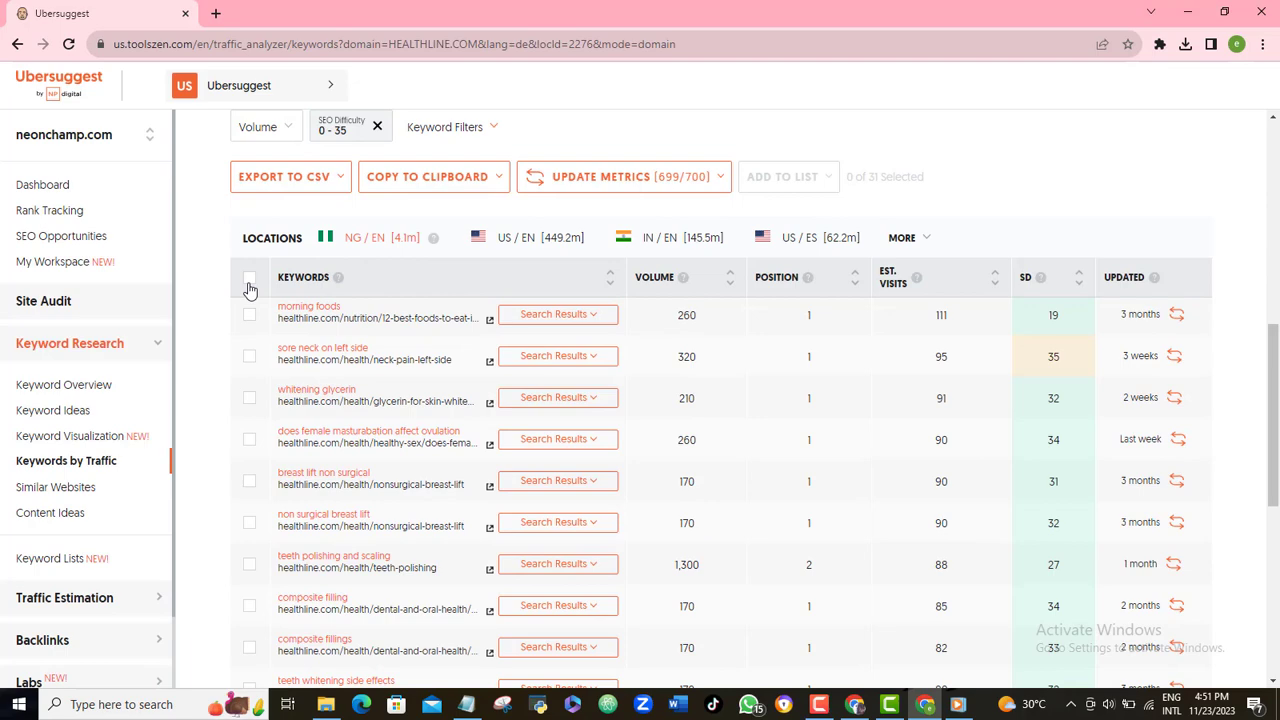
Select all 31 filtered keywords and export them as a CSV file
left_click(249, 278)
left_click(290, 176)
left_click(285, 215)
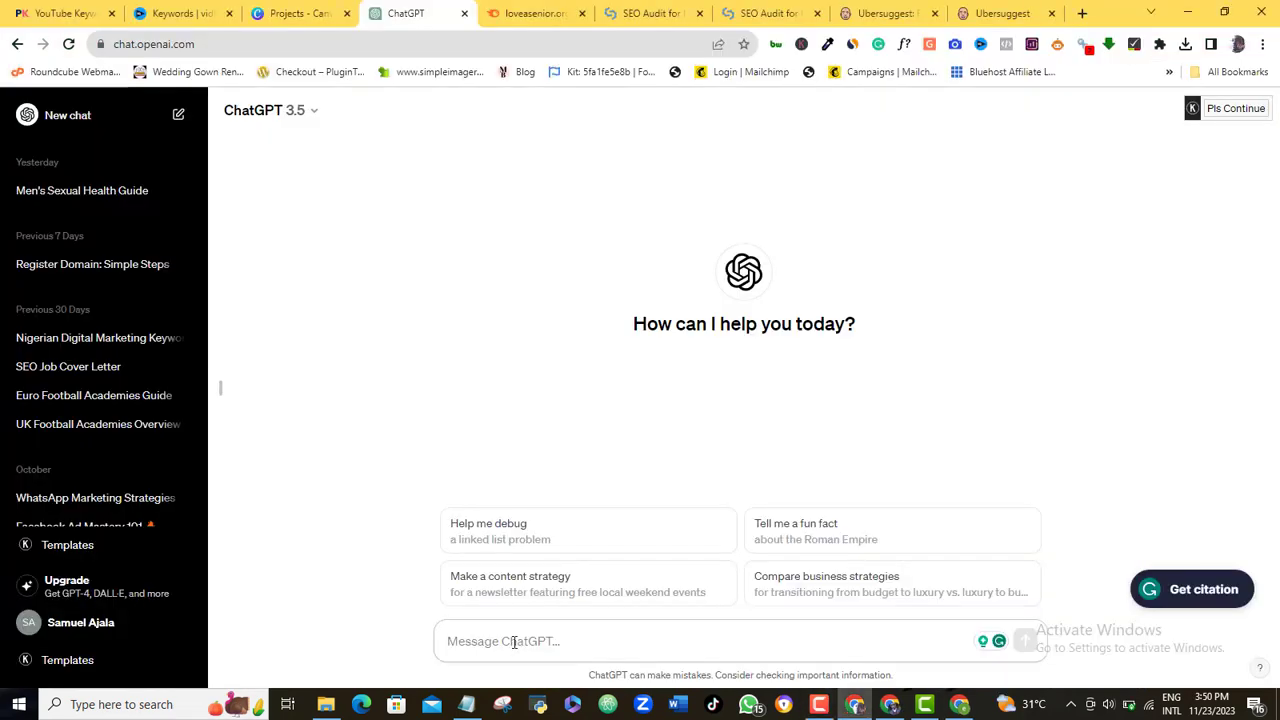
type("Write me an article on 10")
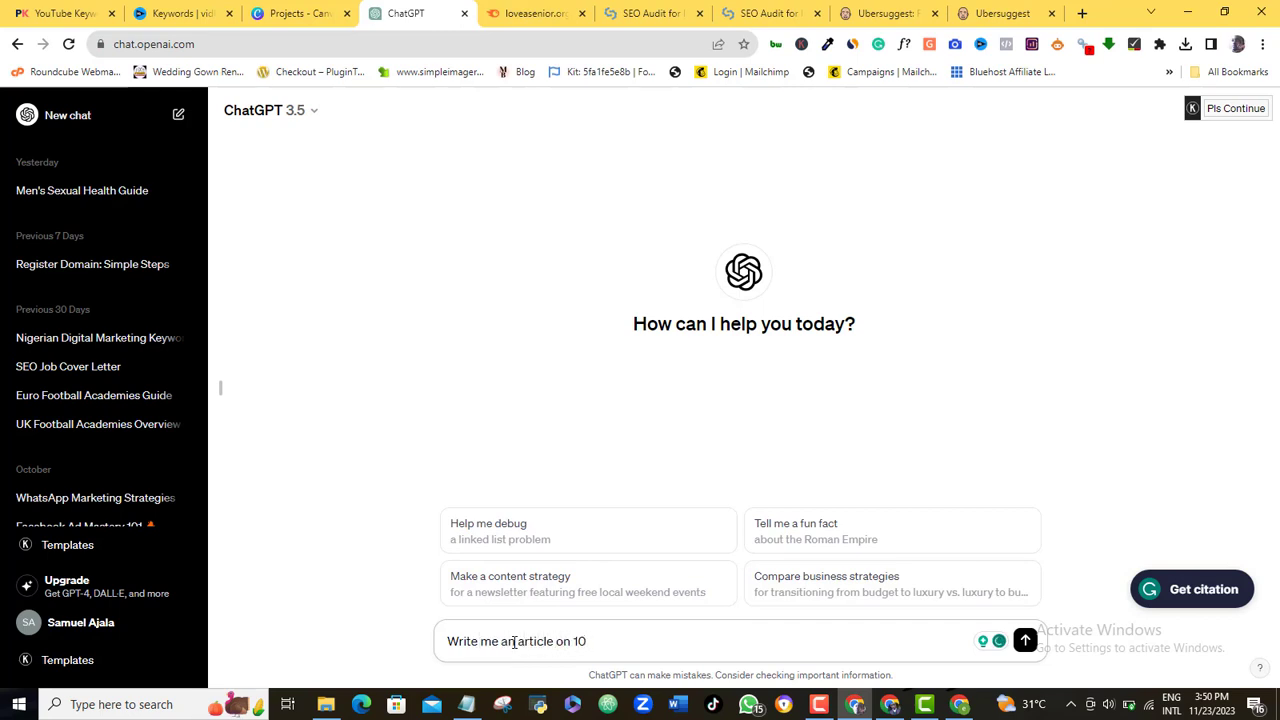
type(" importance of digital ma")
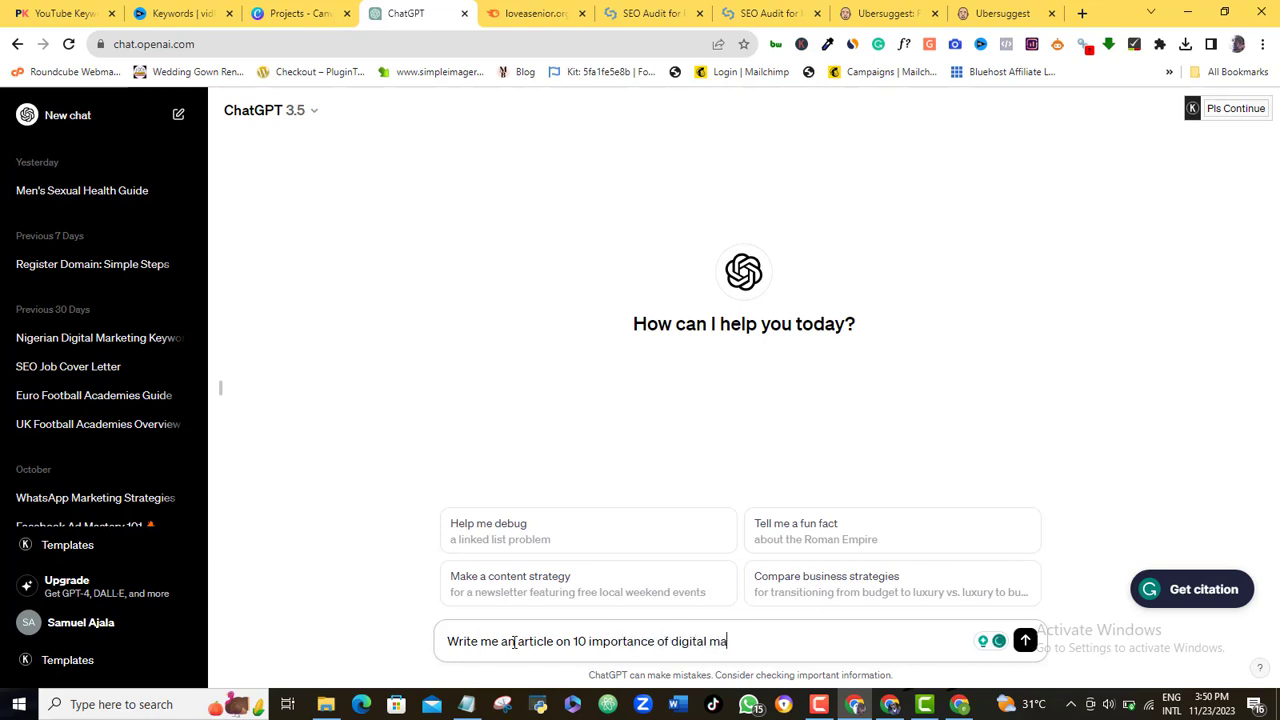
Send "Write me an article on 10 importance of digital marketing" to ChatGPT
left_click(1024, 641)
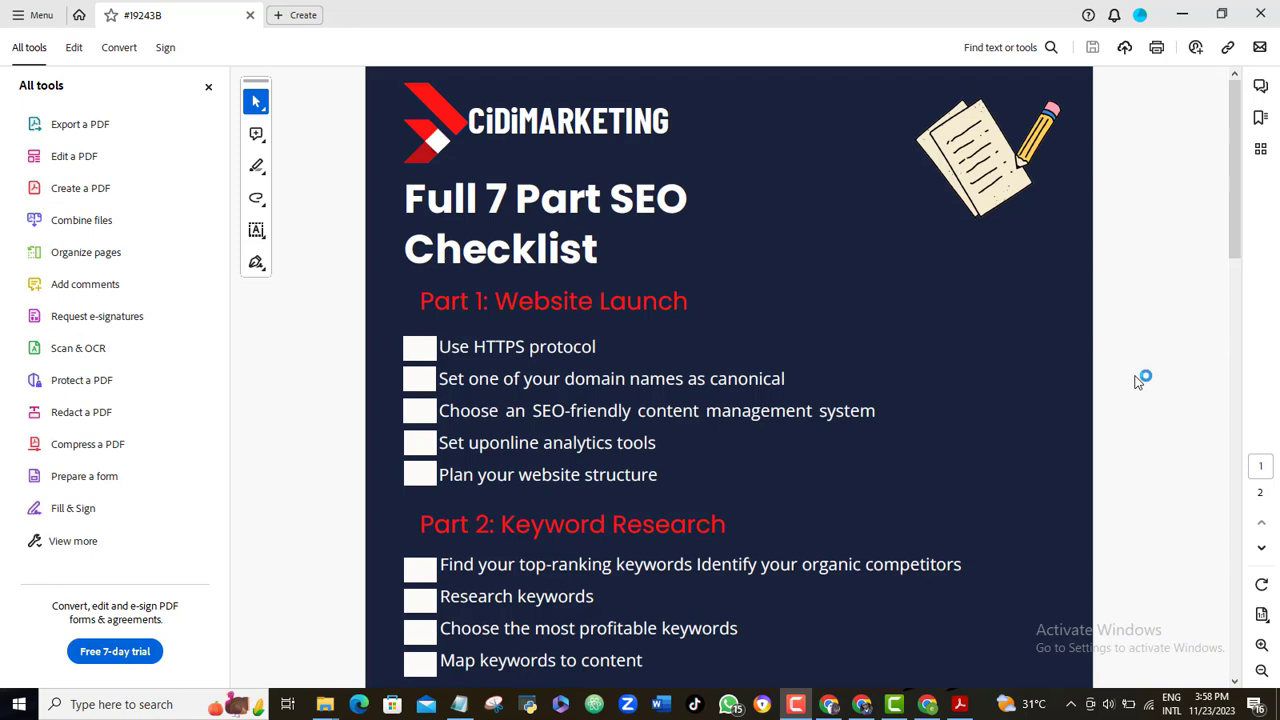
left_click_drag(1236, 225, 1243, 648)
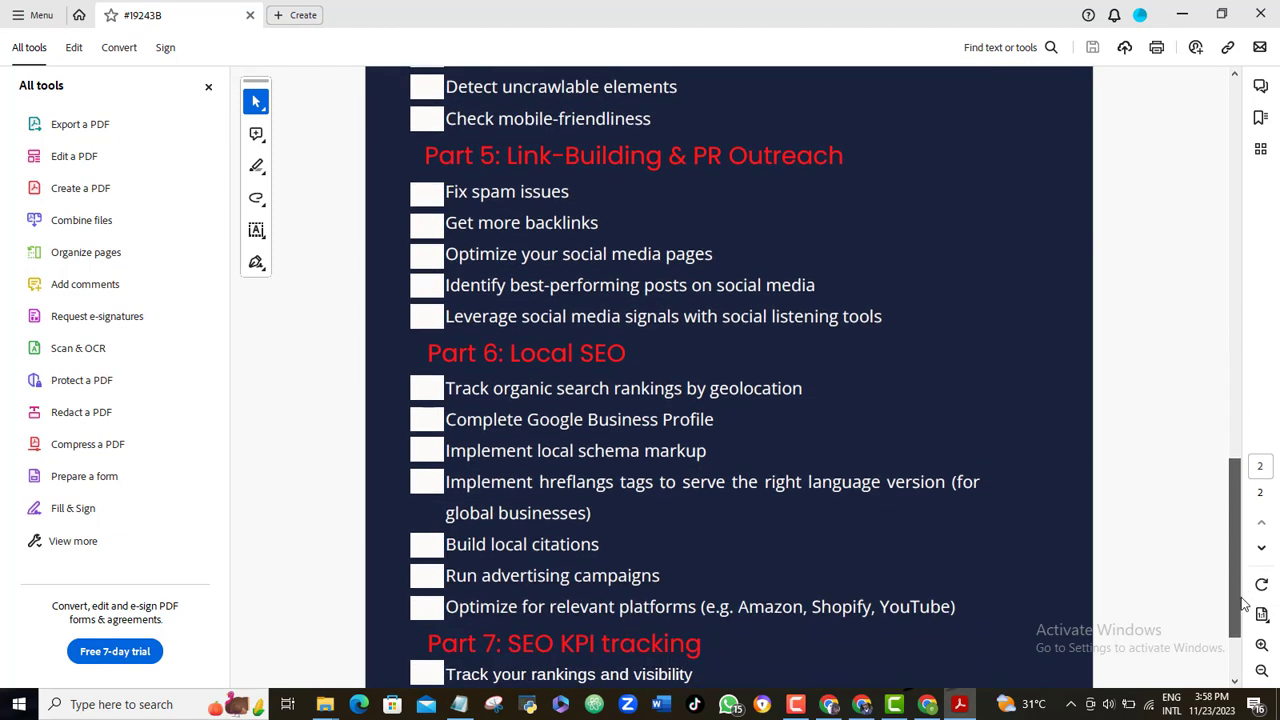